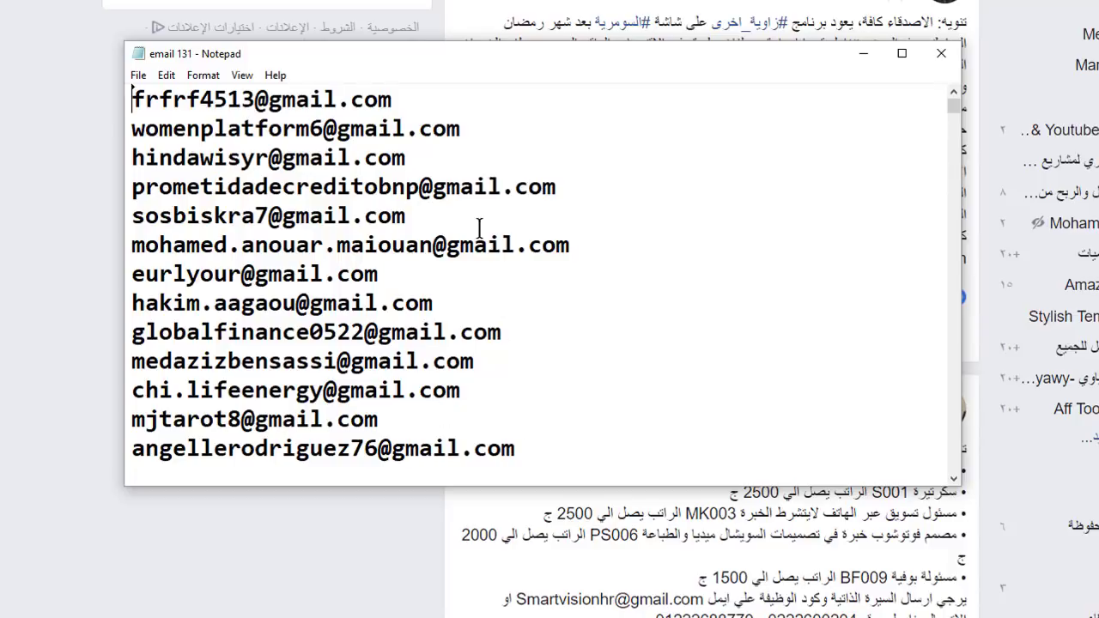
Minimise the Notepad 'email 131' list to reveal the desktop with the ABBulkMailer folder.
key(alt+Tab)
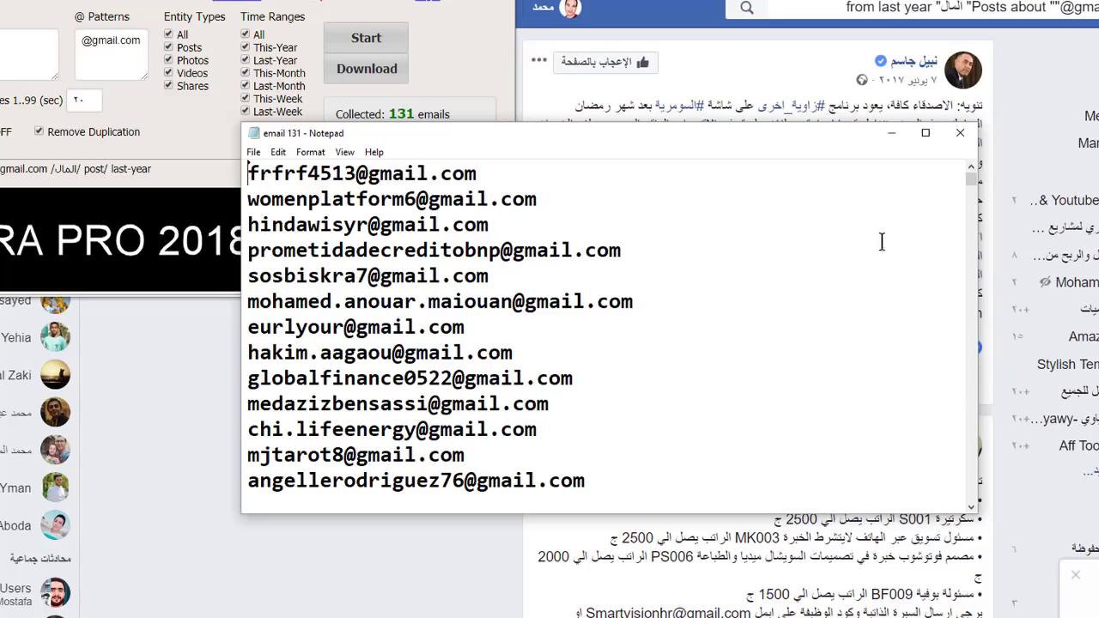
click(890, 133)
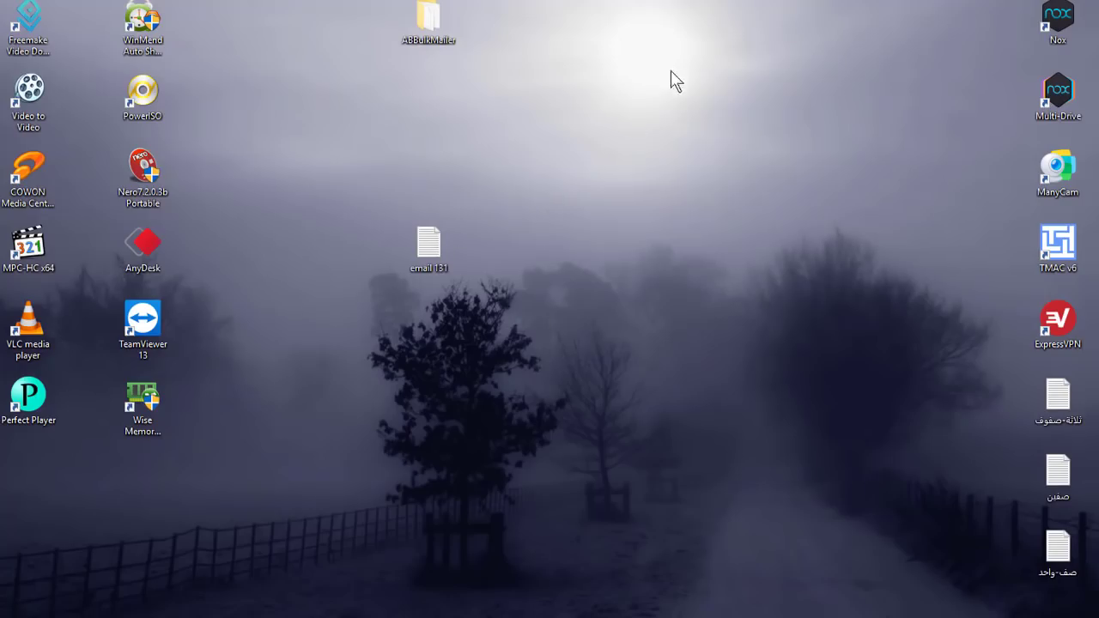
right_click(671, 70)
click(726, 109)
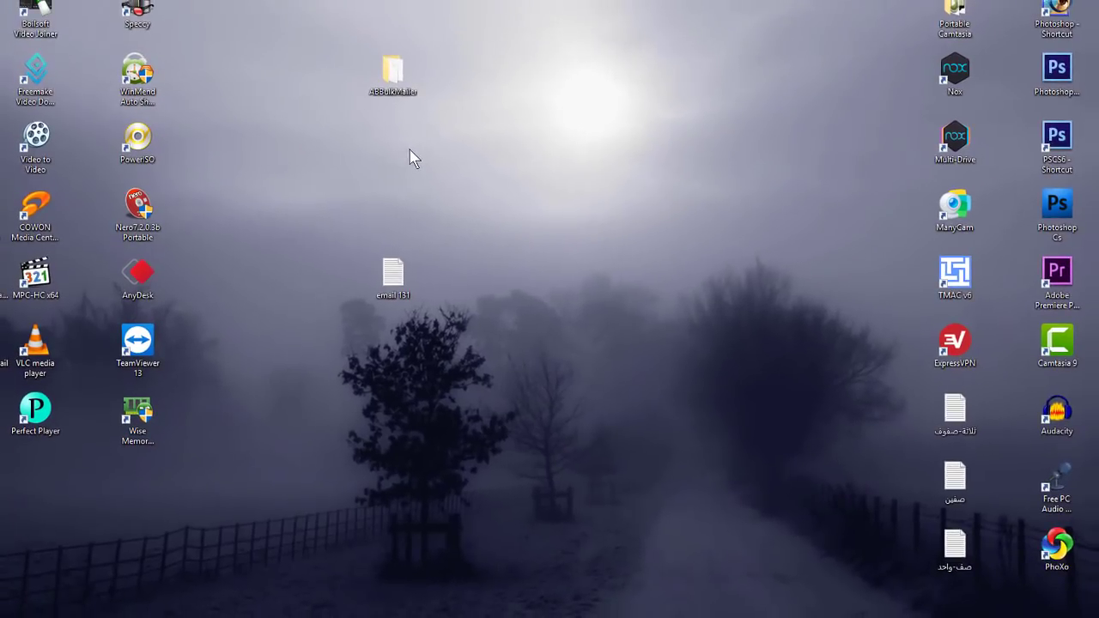
click(400, 89)
right_click(502, 128)
click(542, 150)
double_click(391, 71)
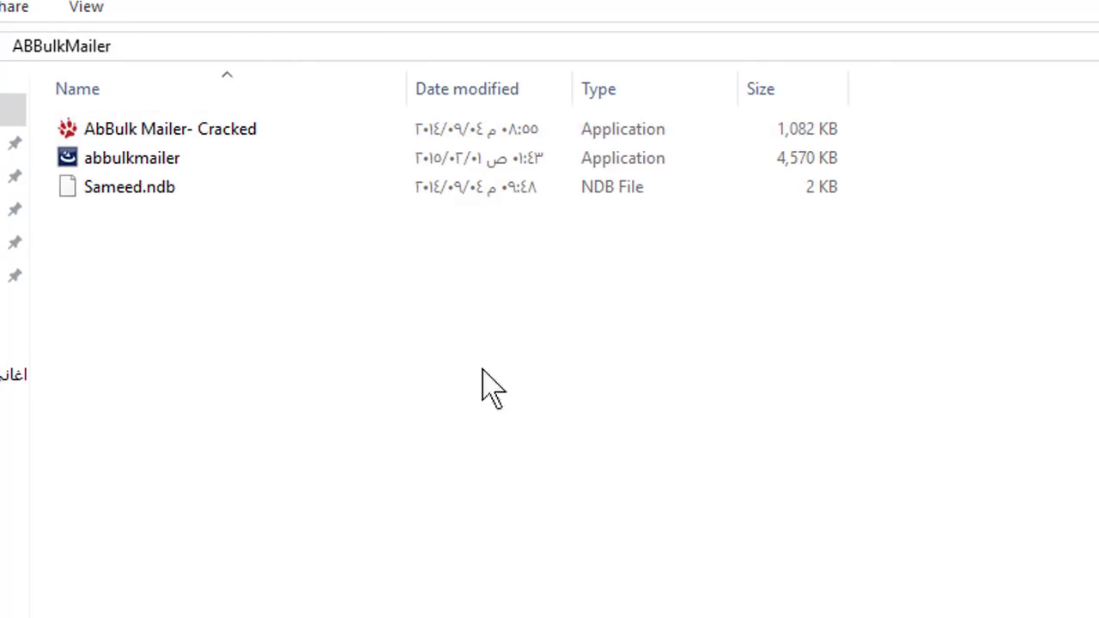
Run the abbulkmailer setup with the default install folder and finish the InstallShield wizard.
double_click(154, 159)
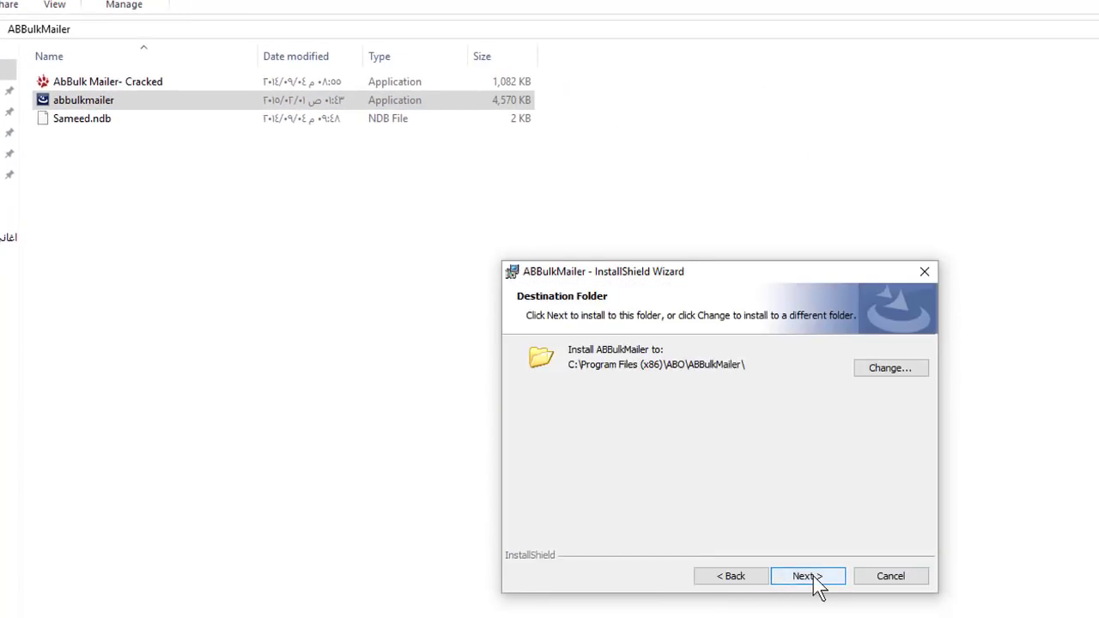
click(816, 584)
click(814, 584)
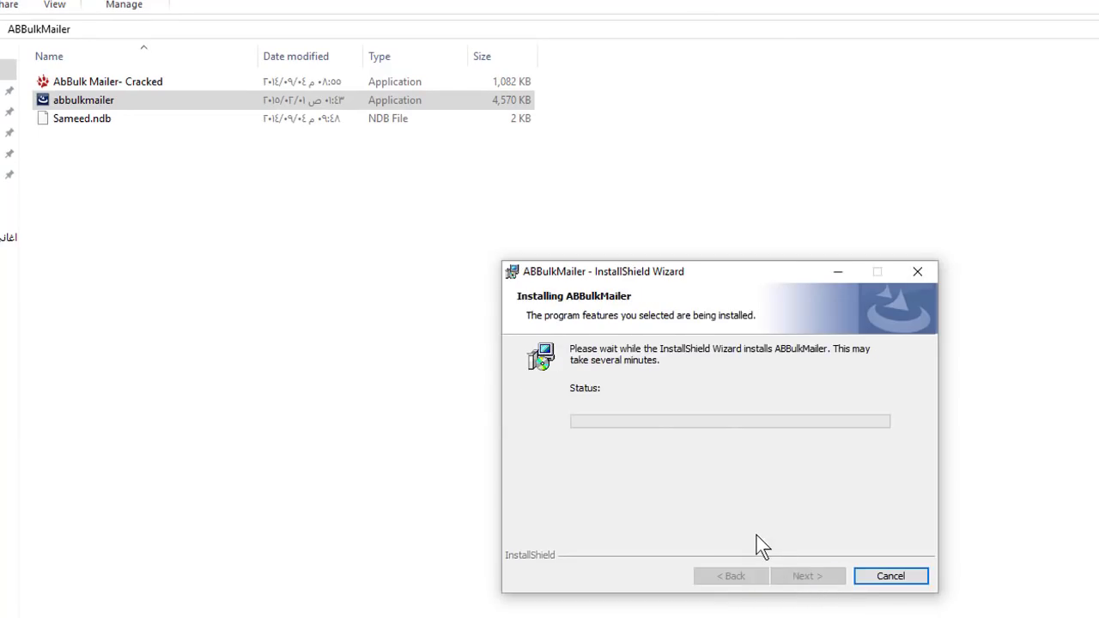
click(807, 576)
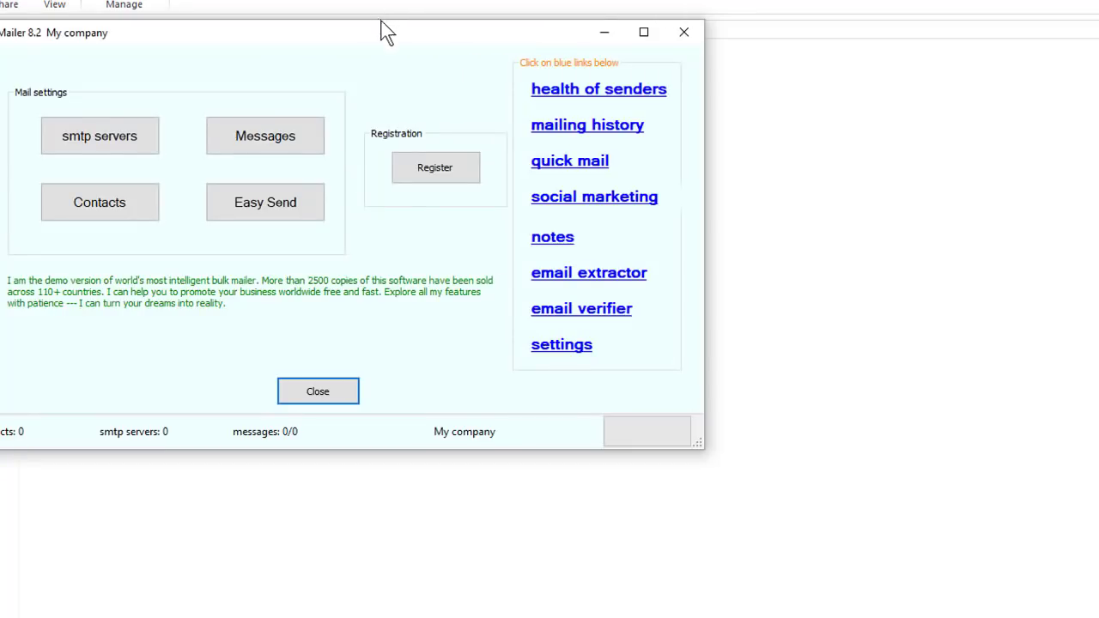
Try registering with the ABBulkMailer\Sameed.ndb licence file and dismiss the invalid-licence message.
drag(344, 26, 655, 173)
click(811, 340)
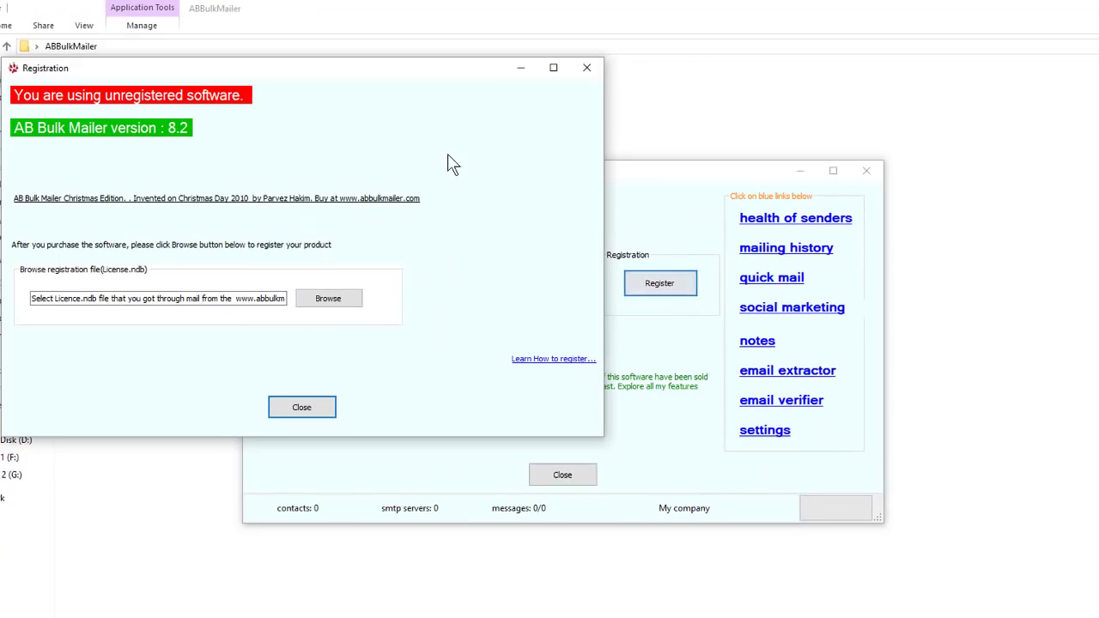
click(328, 299)
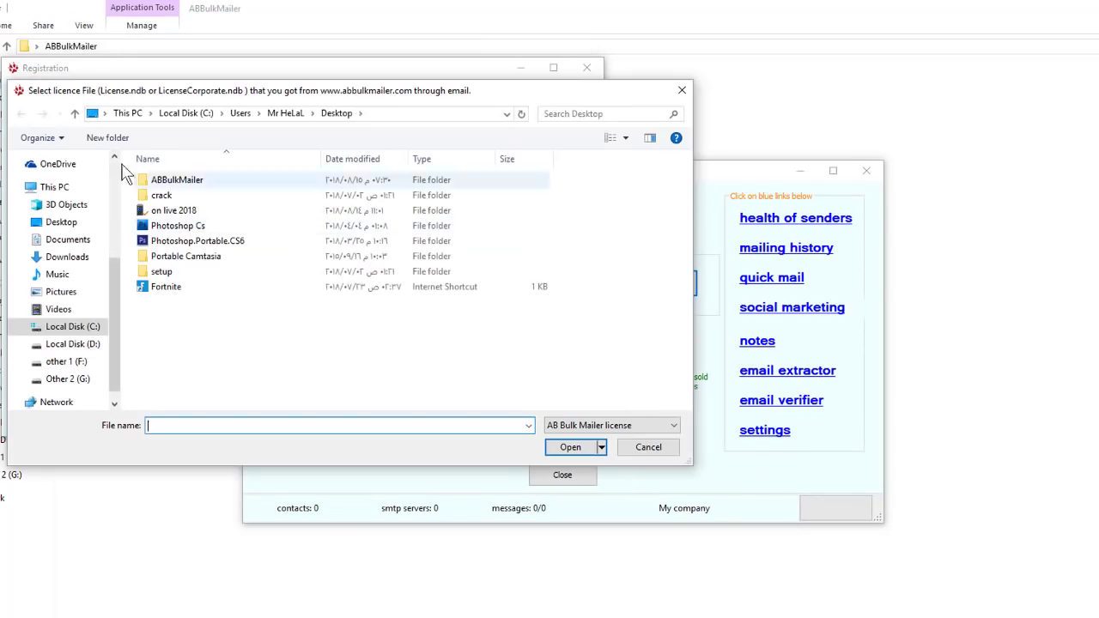
double_click(172, 179)
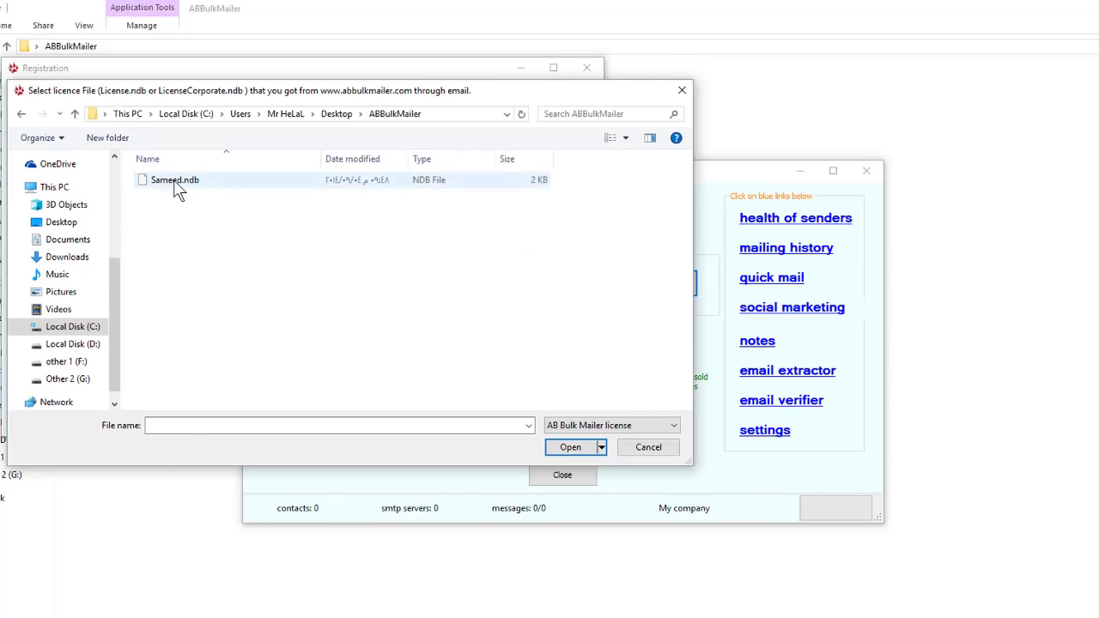
double_click(176, 180)
click(747, 435)
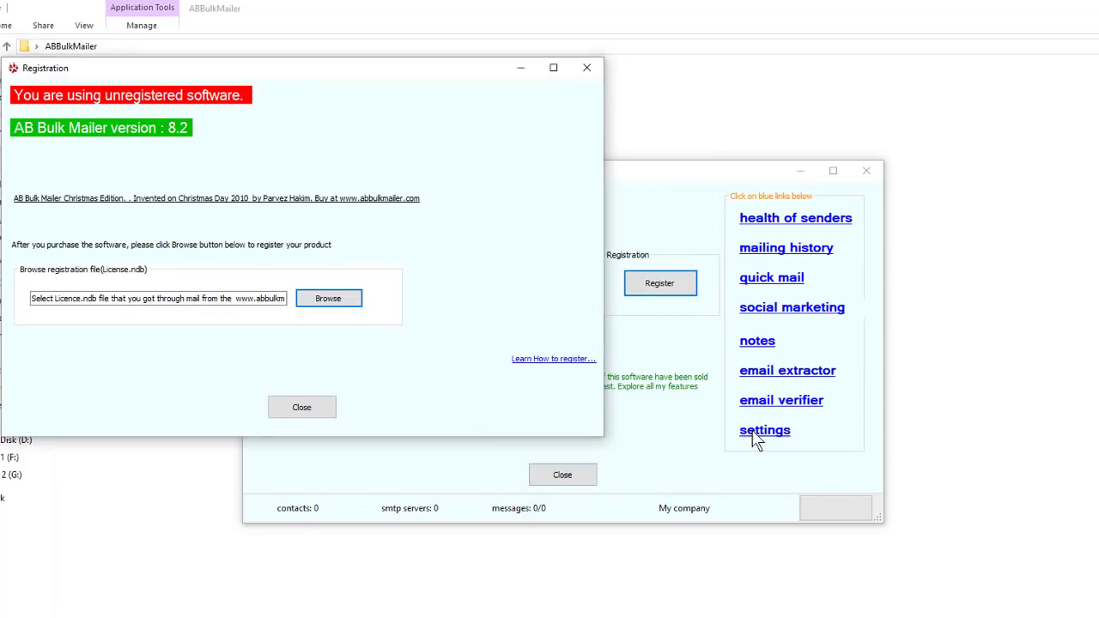
click(306, 408)
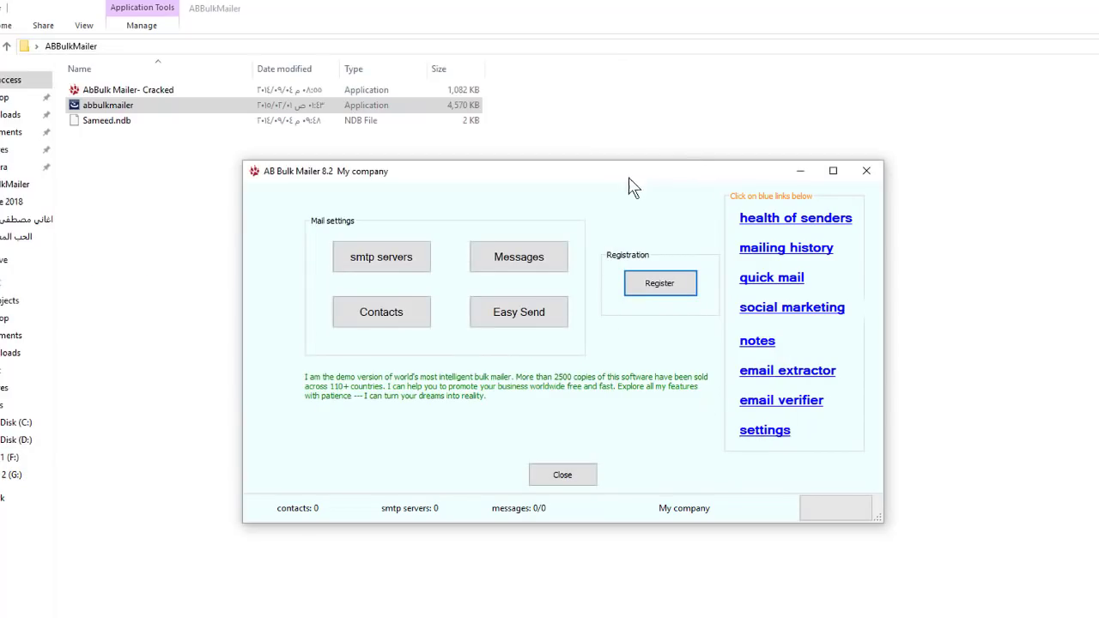
Close AB Bulk Mailer and select a group of desktop icons.
drag(723, 178, 647, 160)
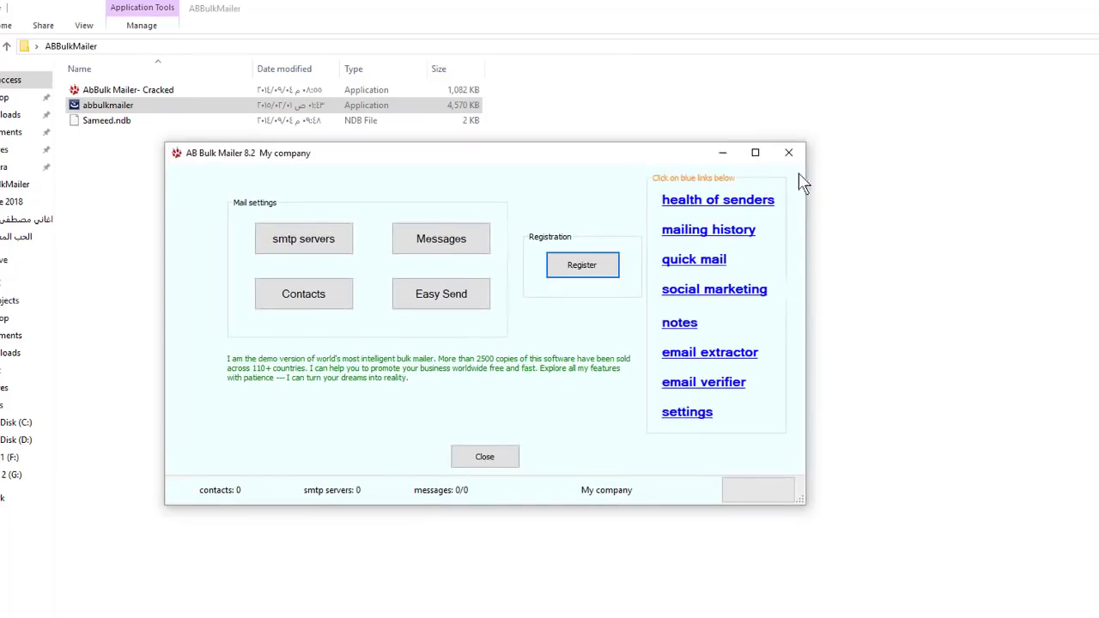
click(790, 153)
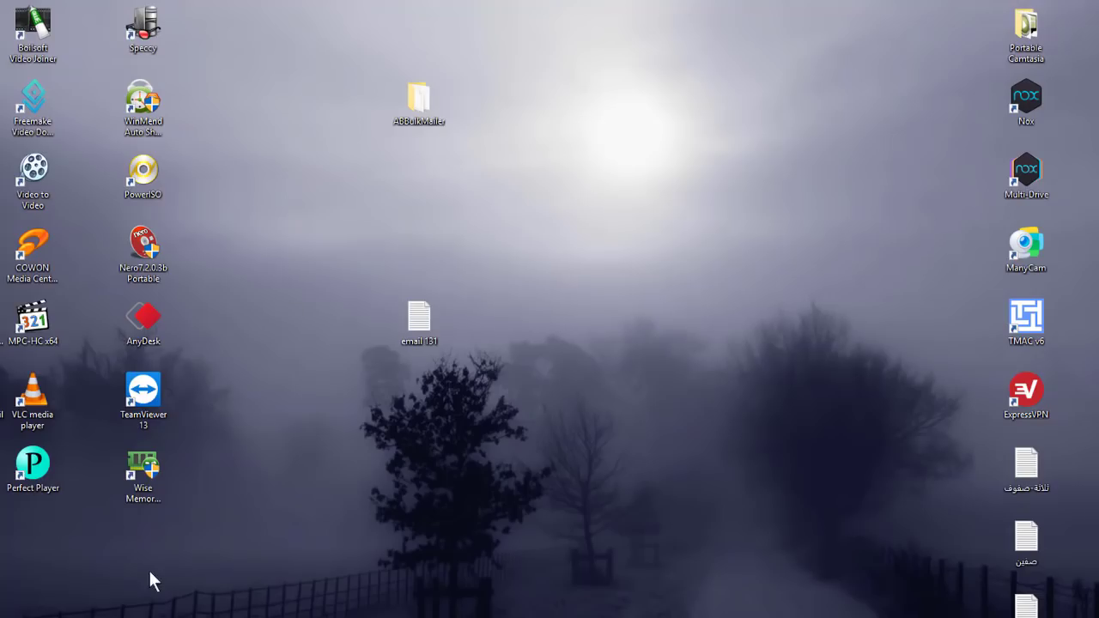
drag(3, 492, 499, 274)
Launch AB Bulk Mailer from its new desktop shortcut and position its main window lower.
click(17, 571)
double_click(589, 193)
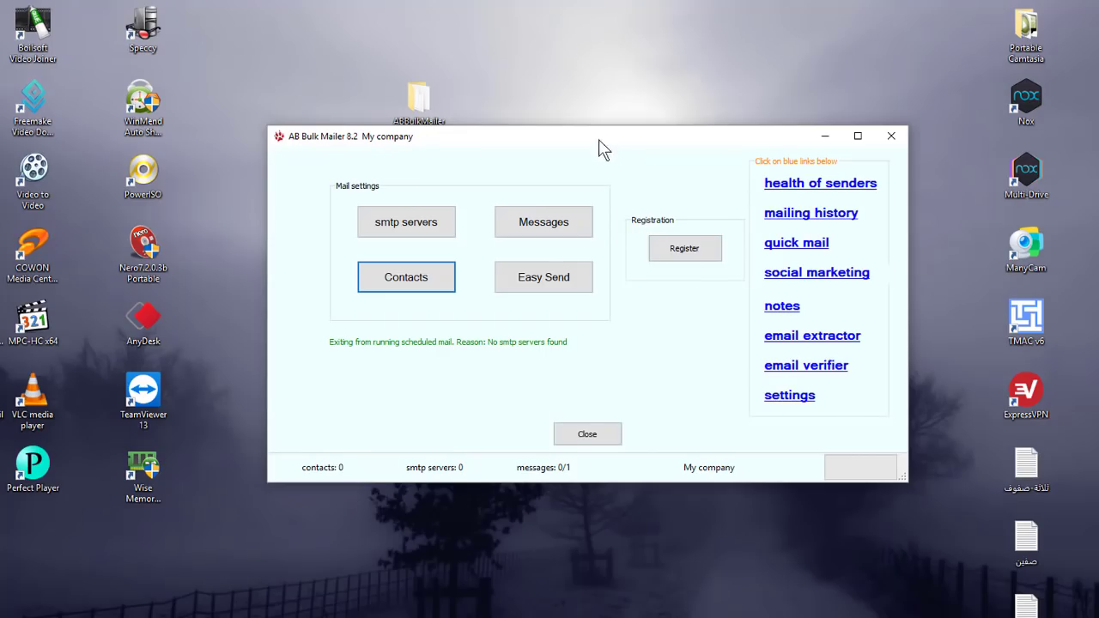
drag(600, 144, 606, 239)
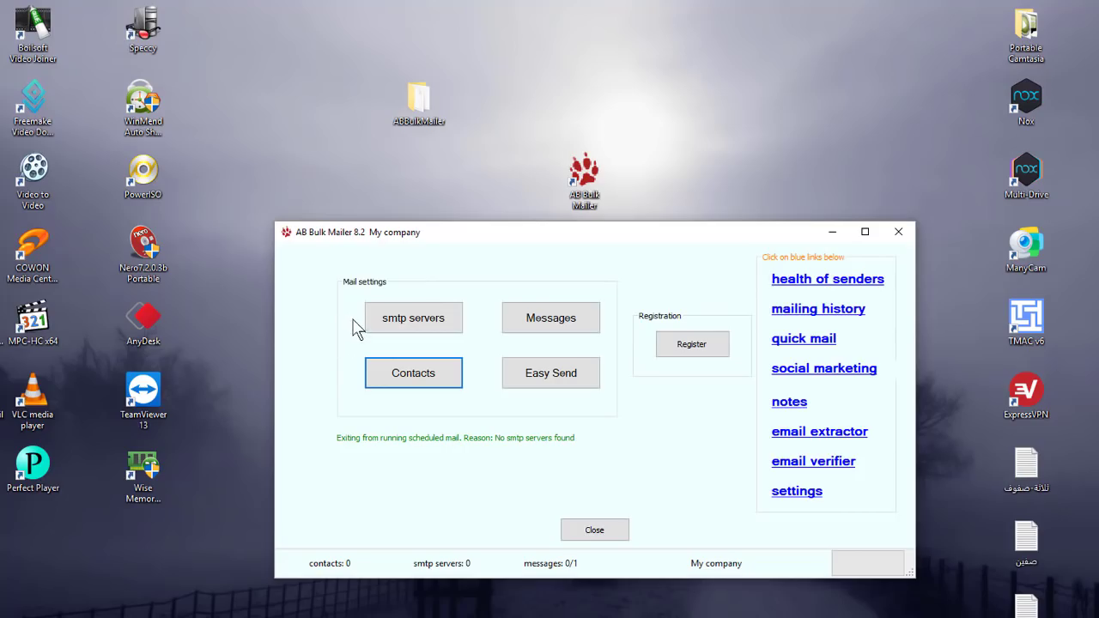
Add a sending email account, entering the sender Gmail address and the account password.
click(419, 331)
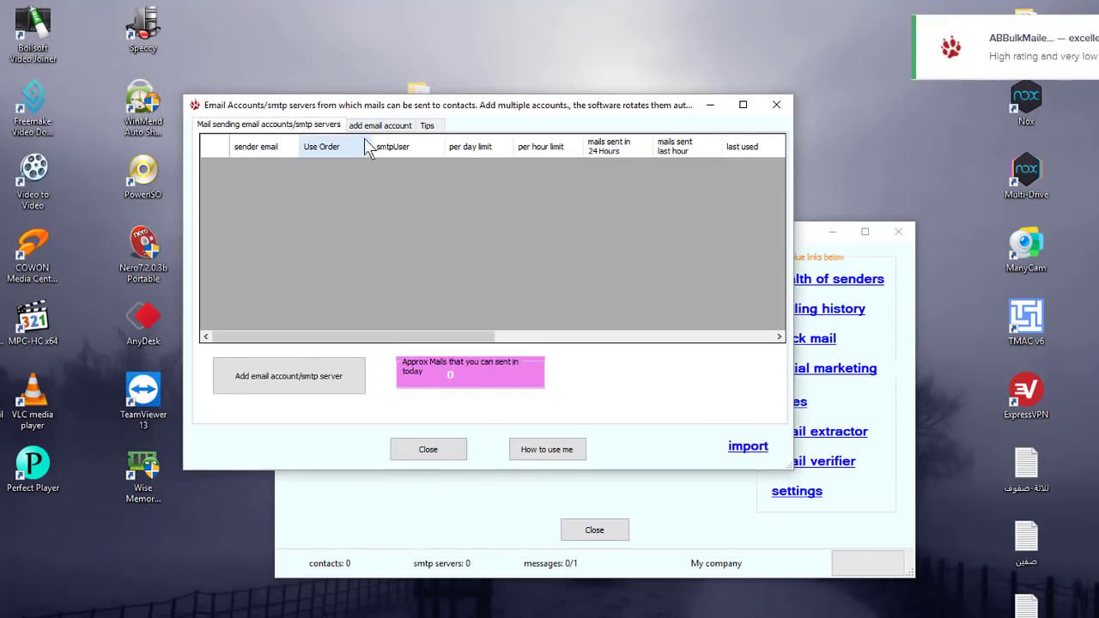
click(381, 129)
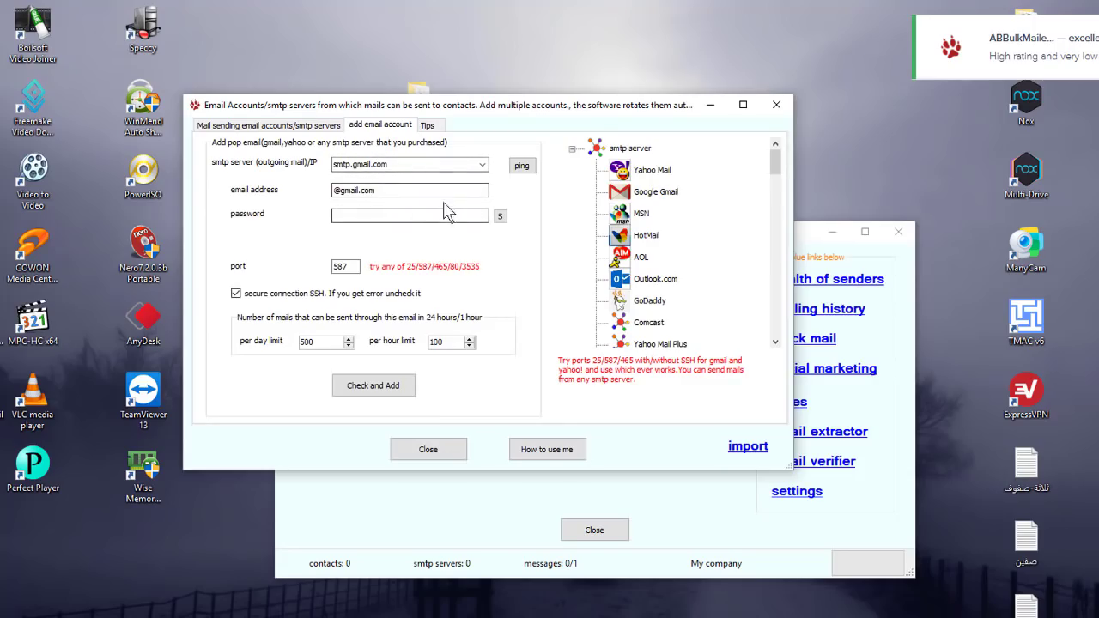
click(340, 192)
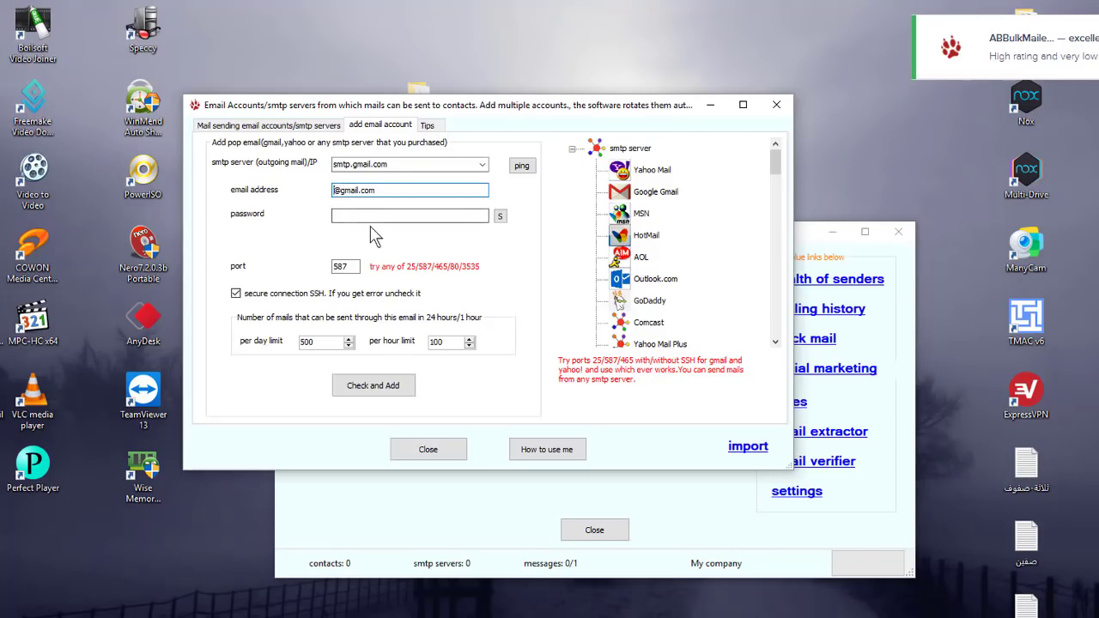
text(gfhghgyfhh)
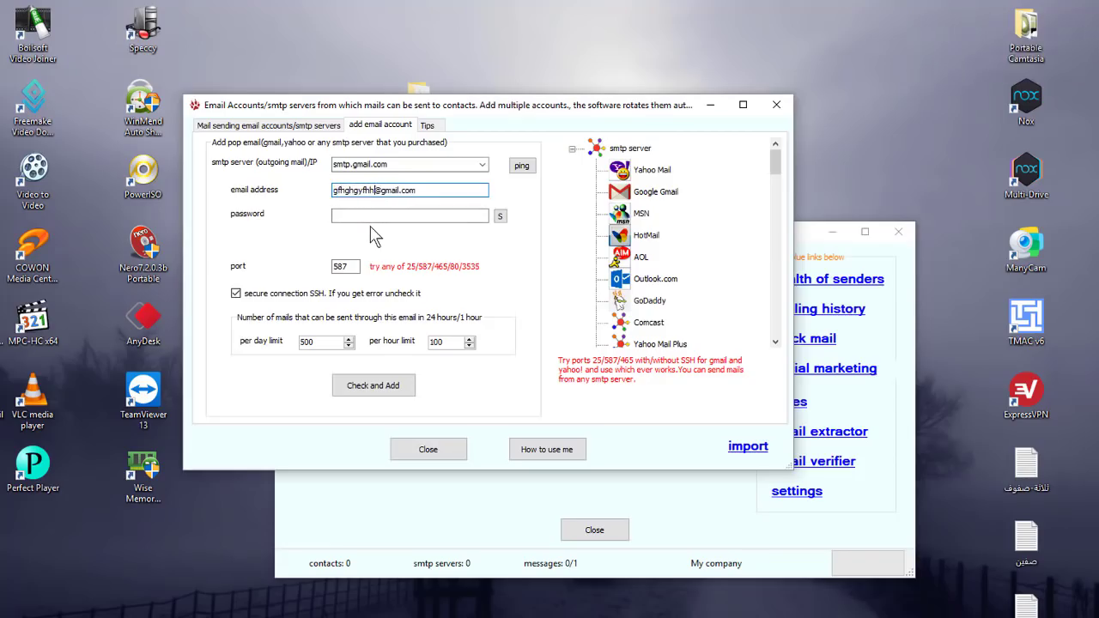
click(375, 215)
text(•••••••••)
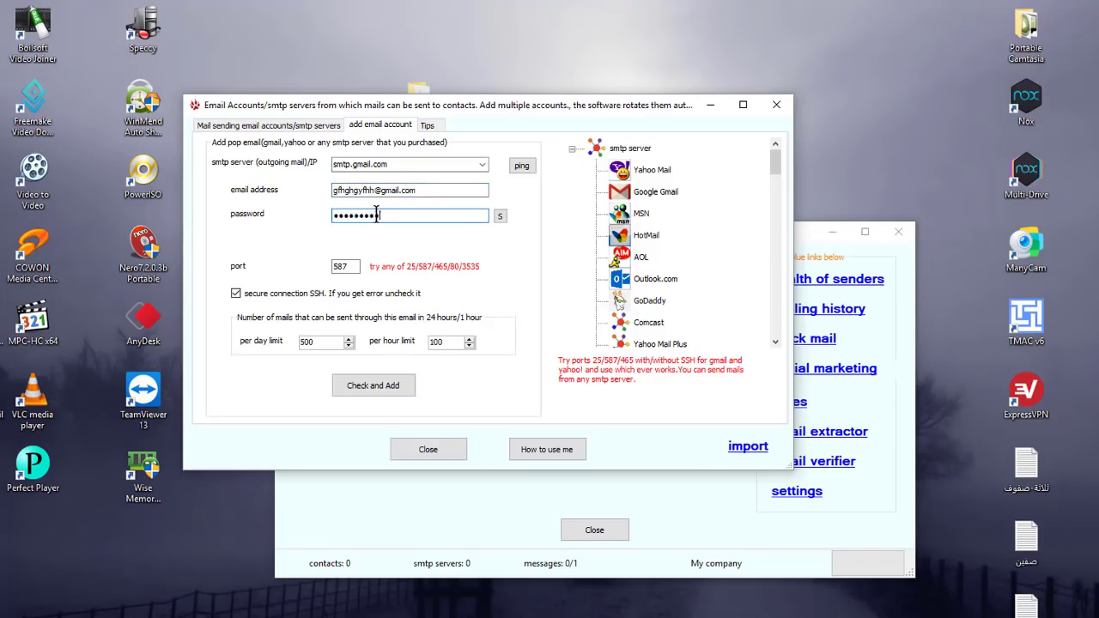
Set port 587, choose Google Gmail as the outgoing server, and close the accounts window.
click(349, 266)
click(352, 266)
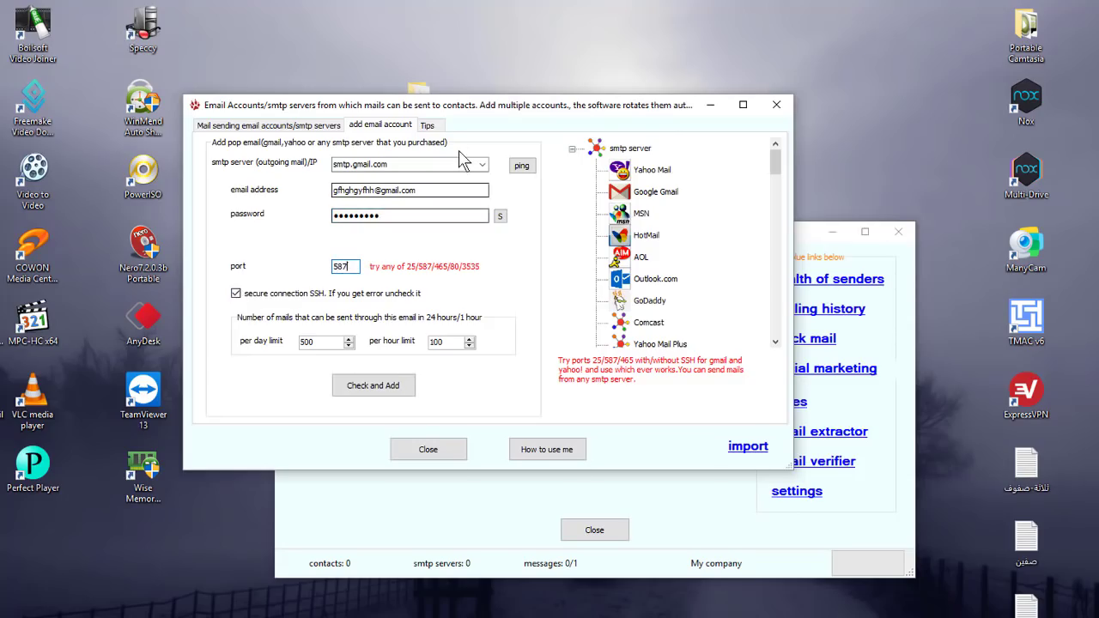
click(668, 195)
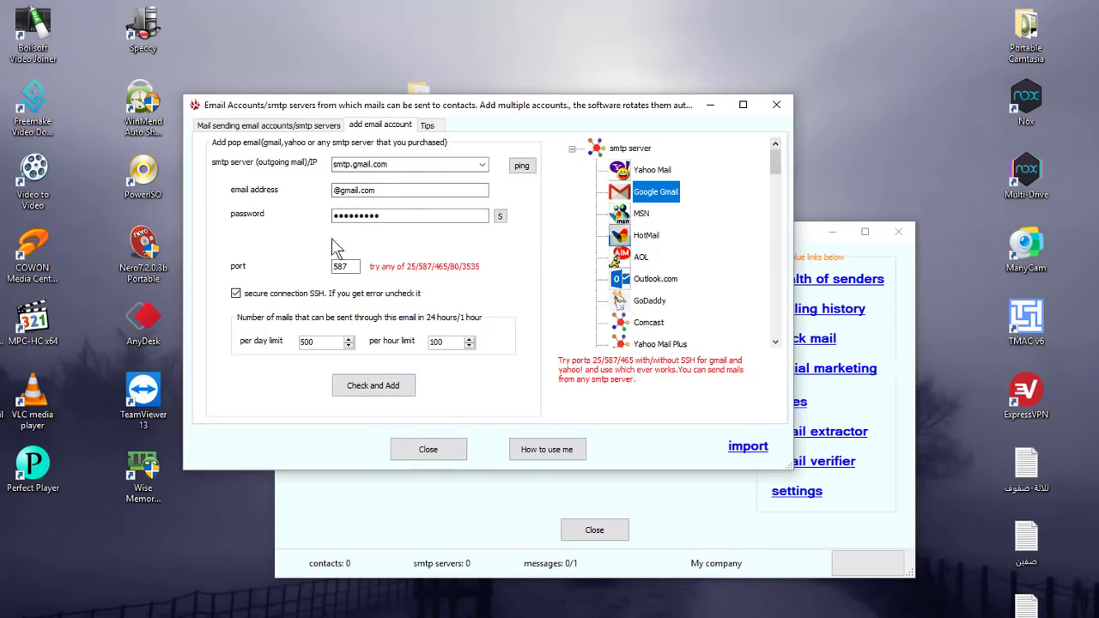
click(783, 105)
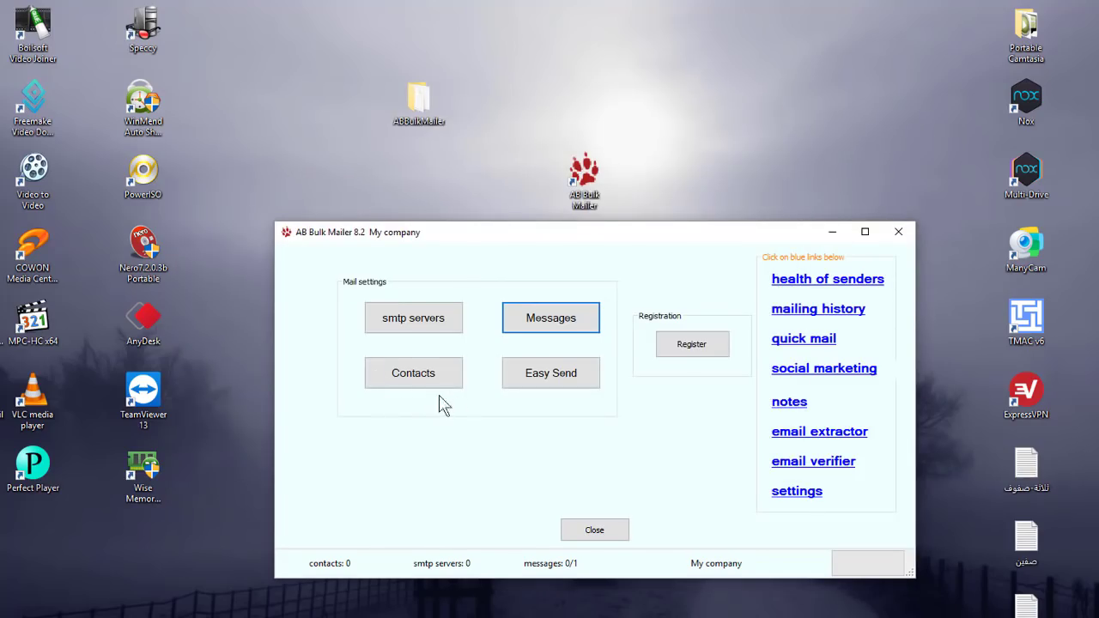
Import contacts from the 'email 131' text file, accepting the five-contact unregistered limit warning.
click(395, 382)
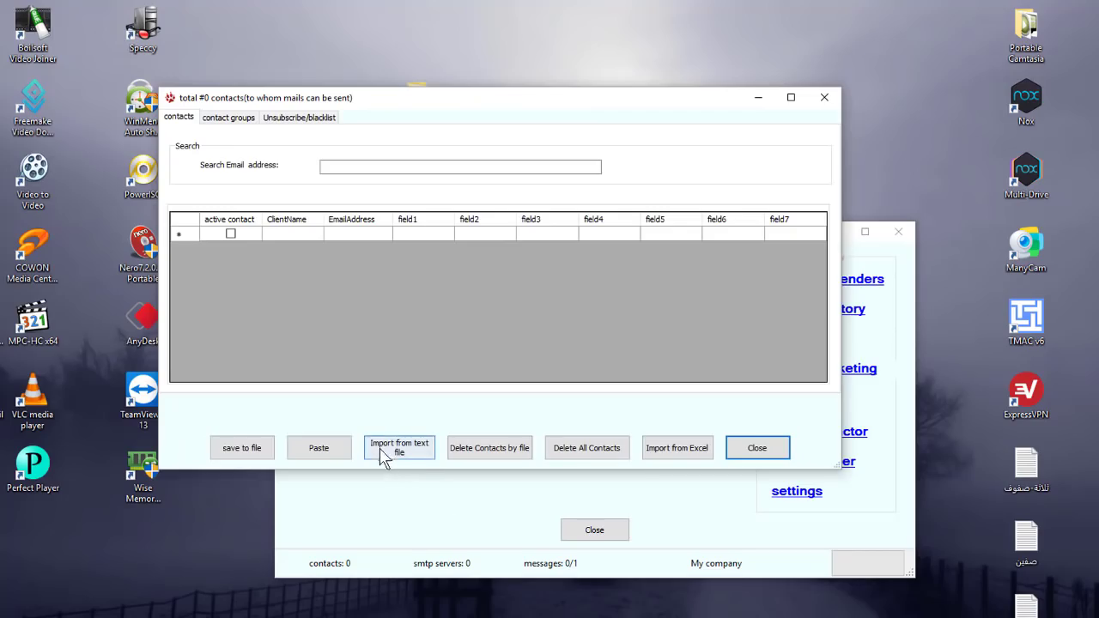
click(412, 452)
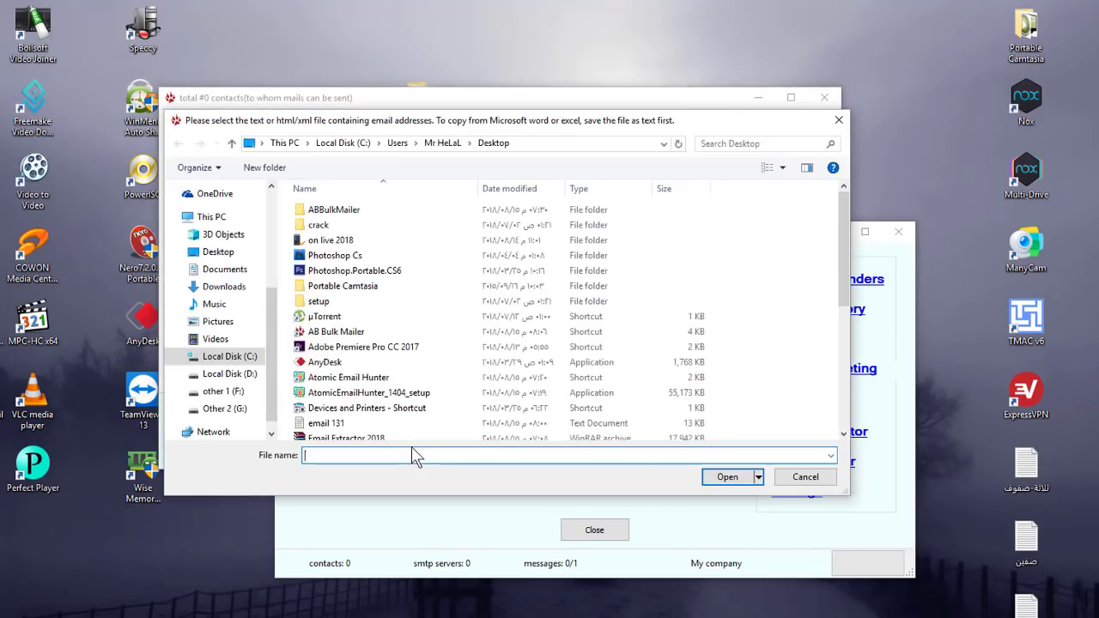
click(231, 143)
click(231, 143)
click(230, 143)
click(231, 143)
click(231, 143)
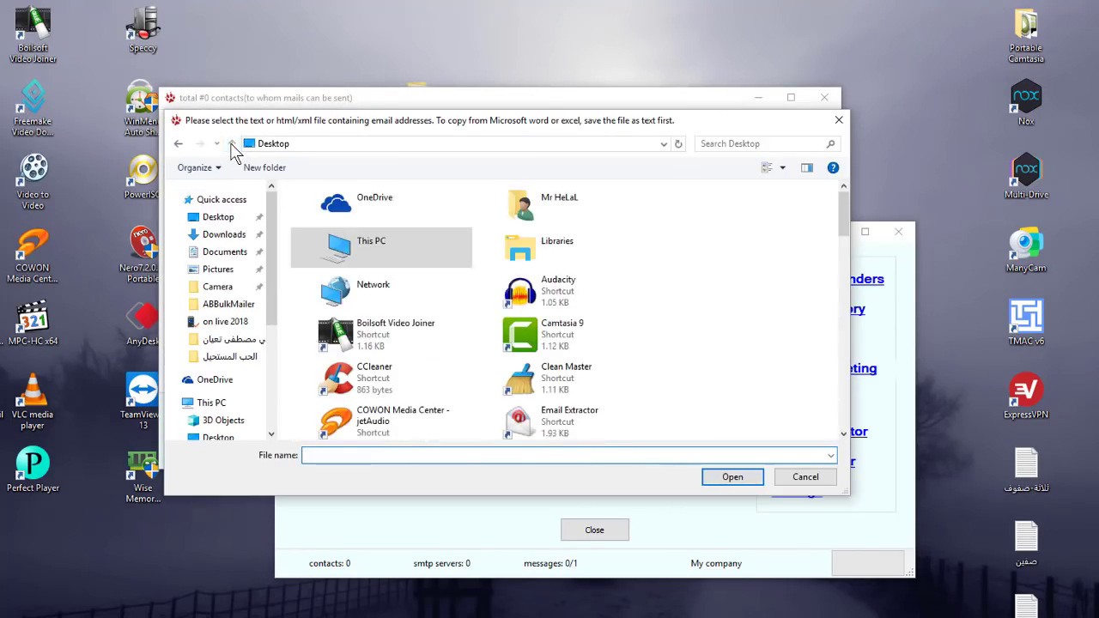
scroll(584, 337, down, 3)
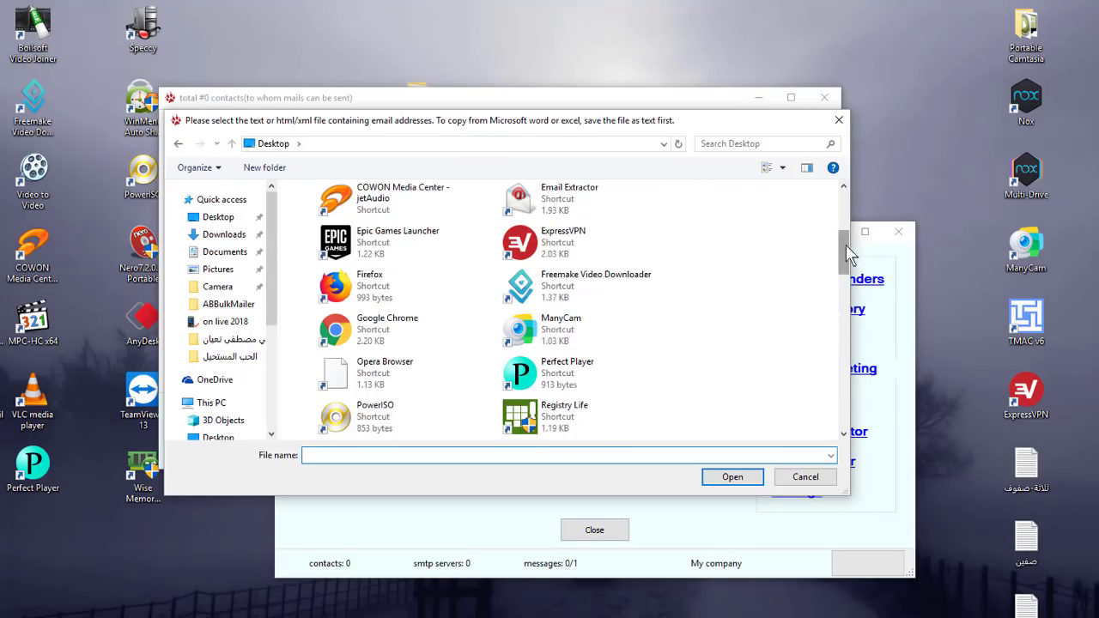
drag(845, 252, 846, 357)
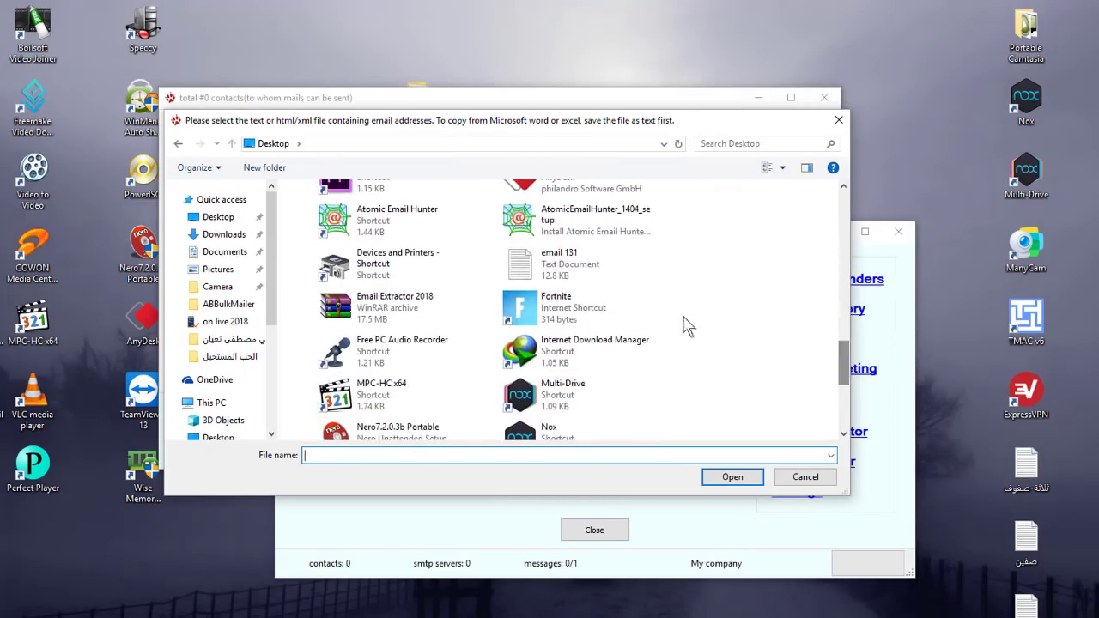
double_click(590, 273)
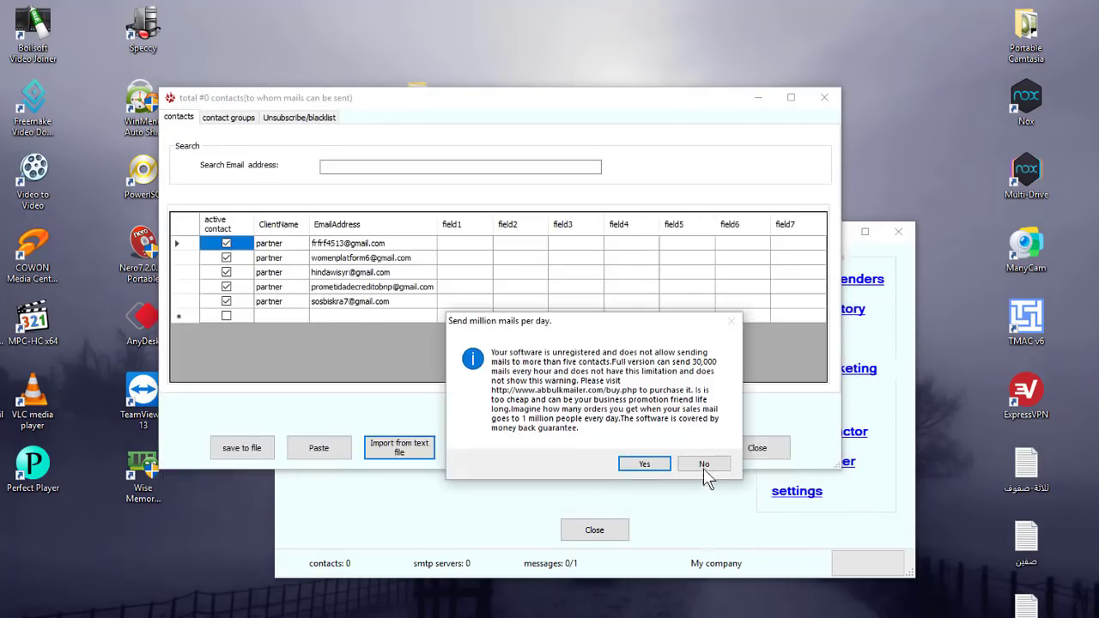
click(704, 463)
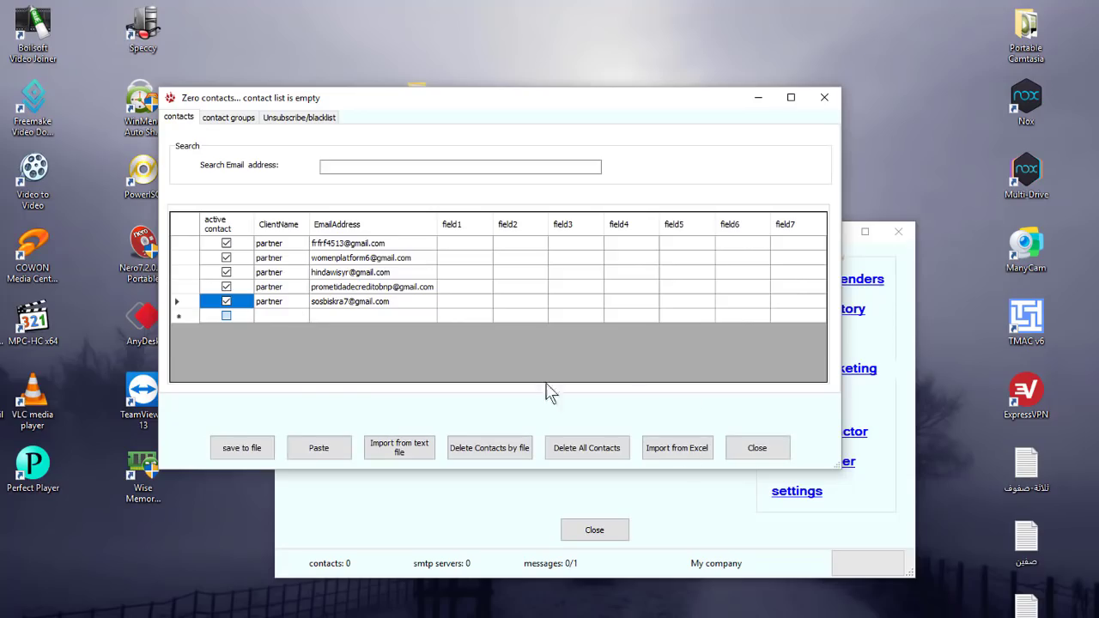
Close the export contacts options and the contacts list window.
click(219, 455)
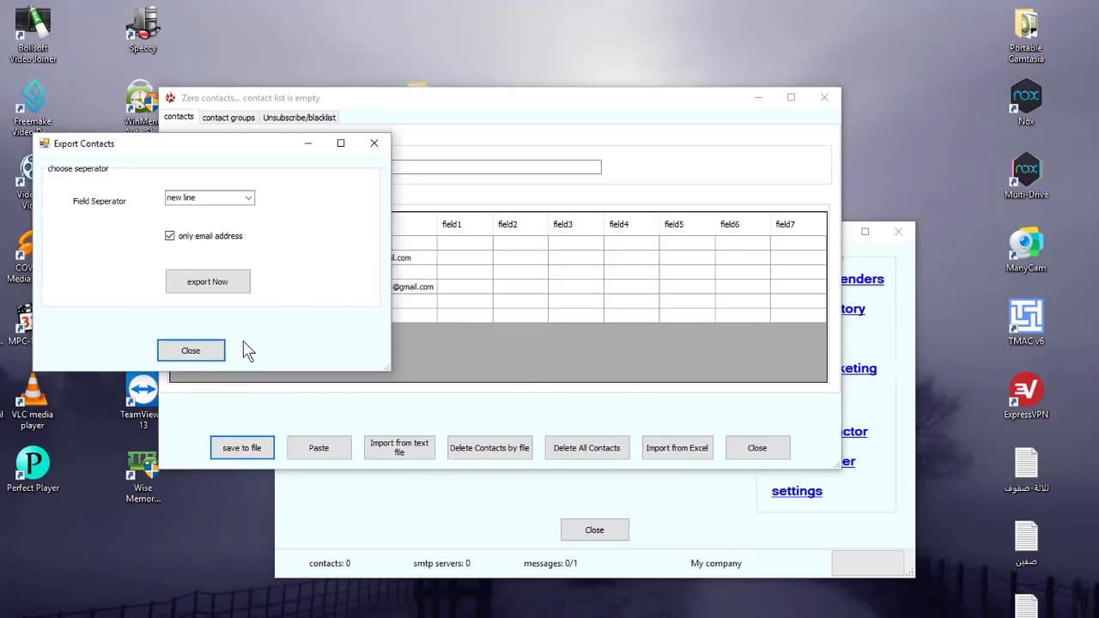
click(191, 350)
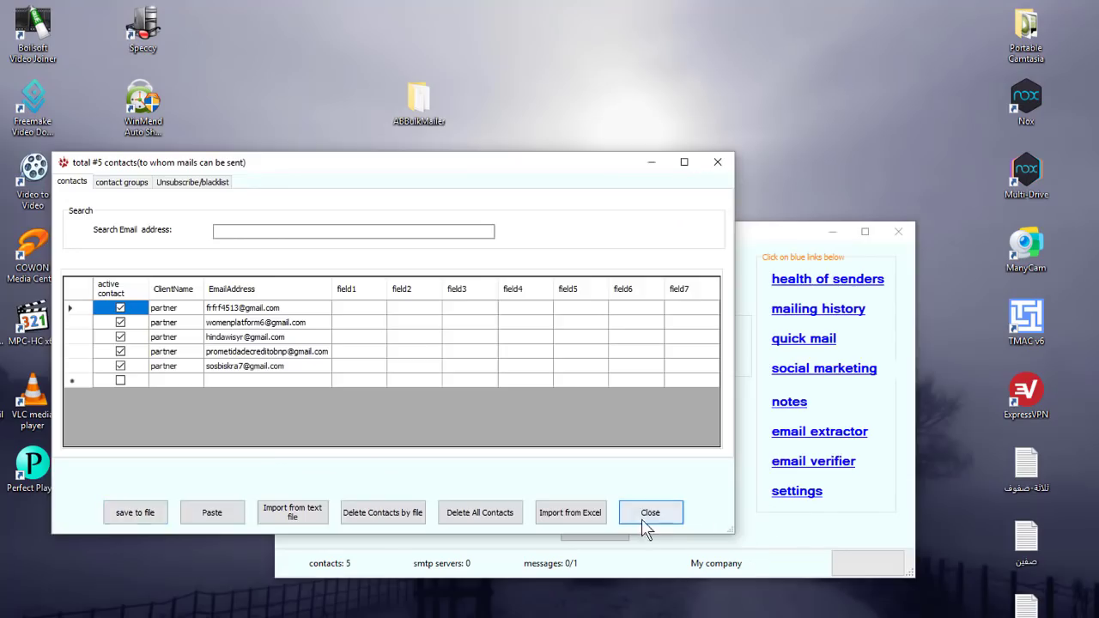
click(671, 511)
drag(558, 237, 579, 221)
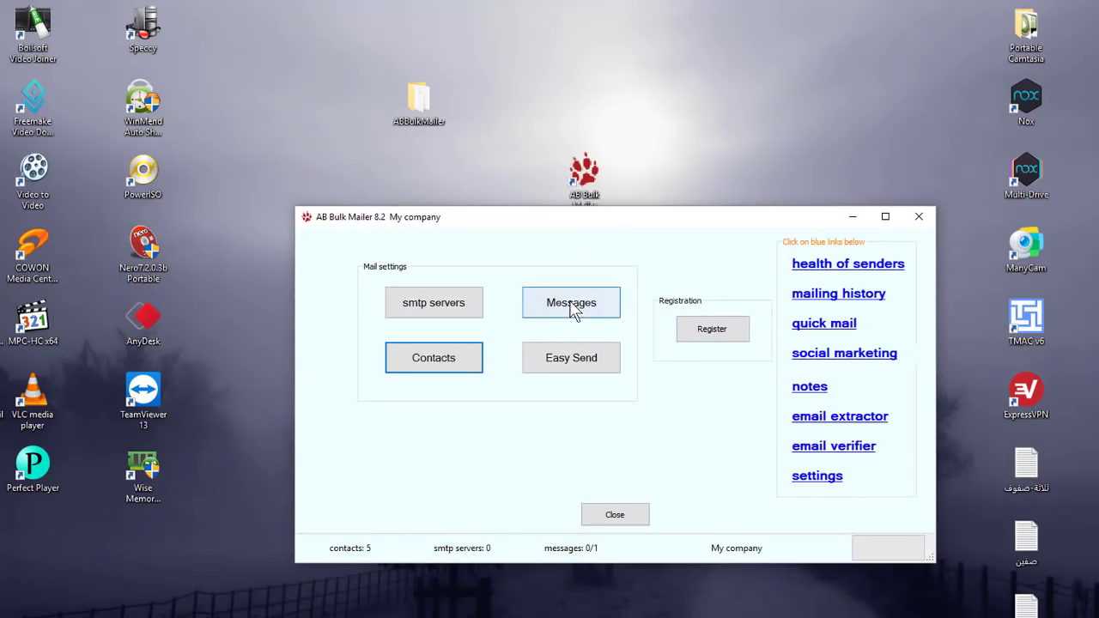
Change the message subject to 'newsletter dated [SENDINGTIME]ddss'.
click(572, 310)
drag(446, 184, 470, 184)
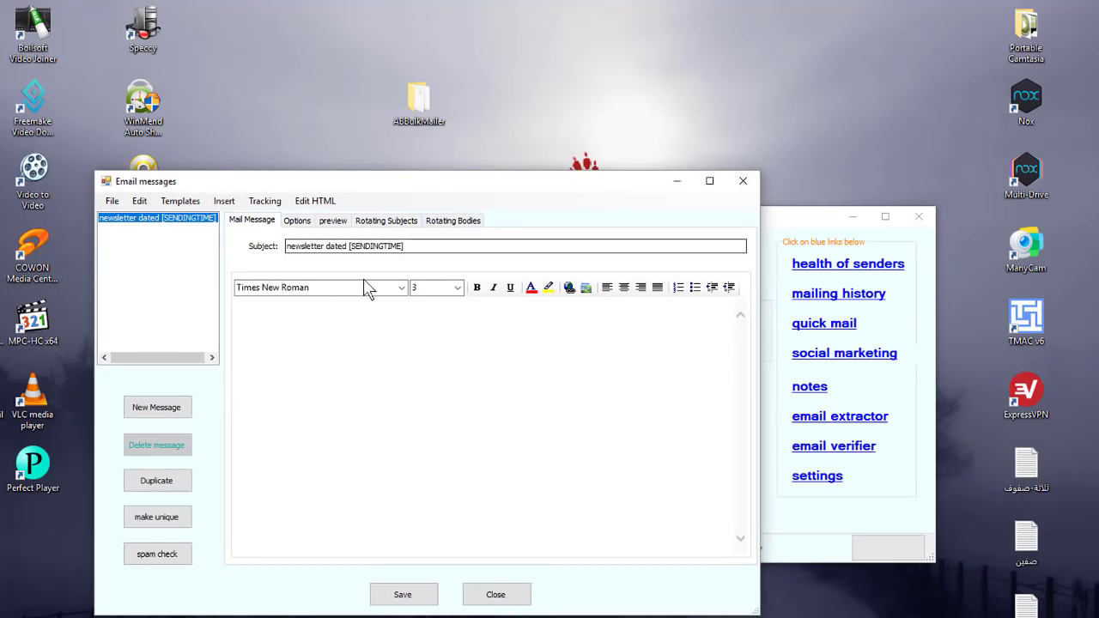
drag(420, 246, 284, 247)
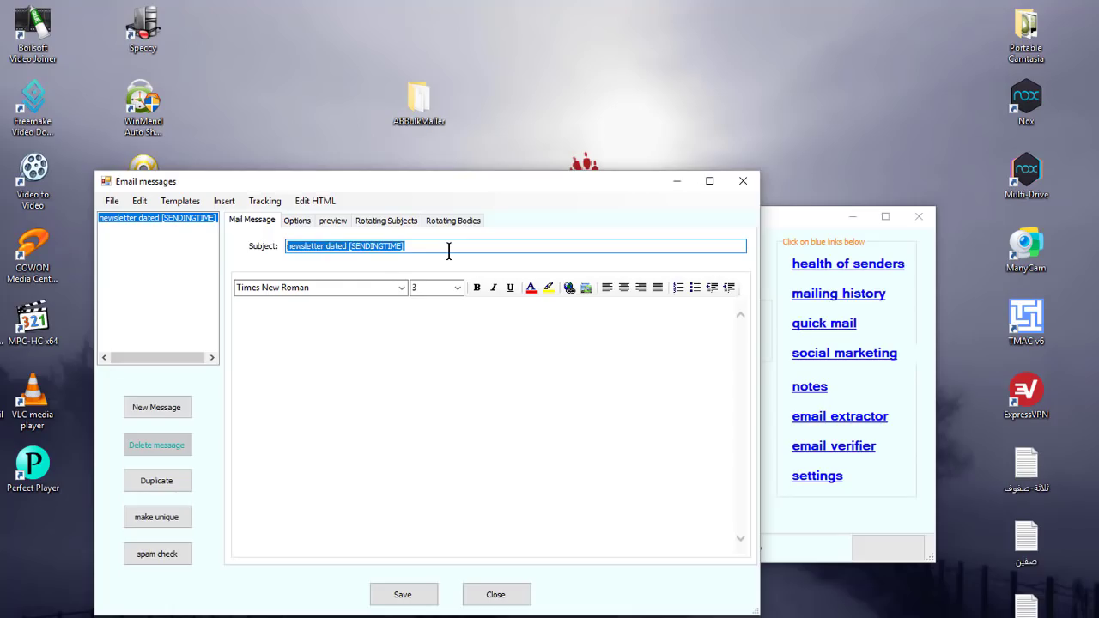
key(BackSpace)
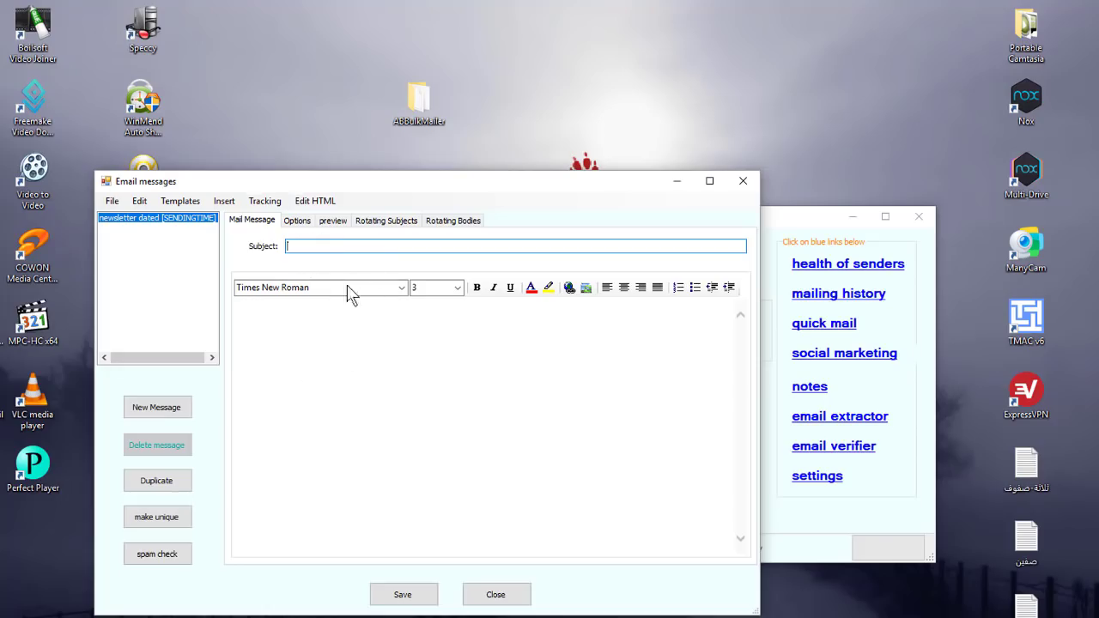
click(316, 357)
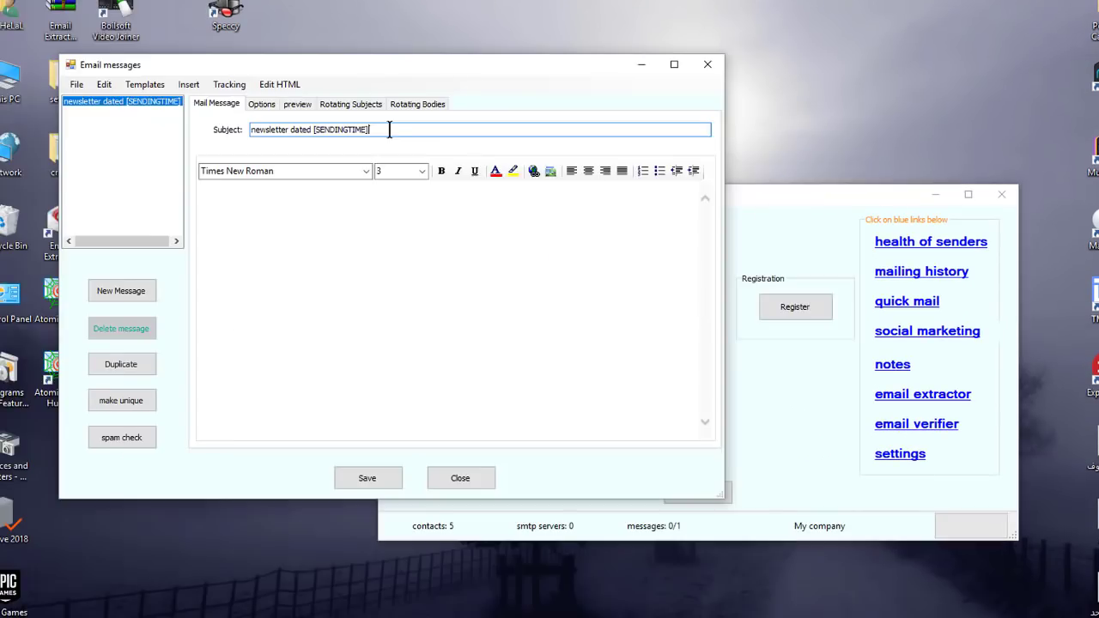
text(ddss)
Write 'scsdscdddd' as the message body, save the message and close the editor.
click(304, 256)
text(scsd)
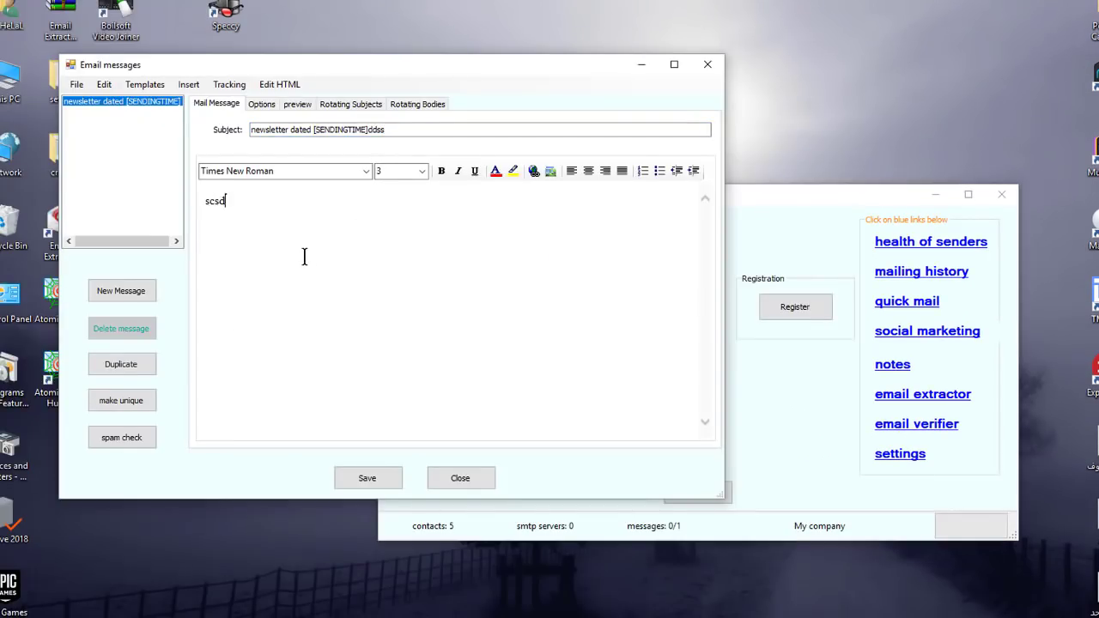
text(scdddd)
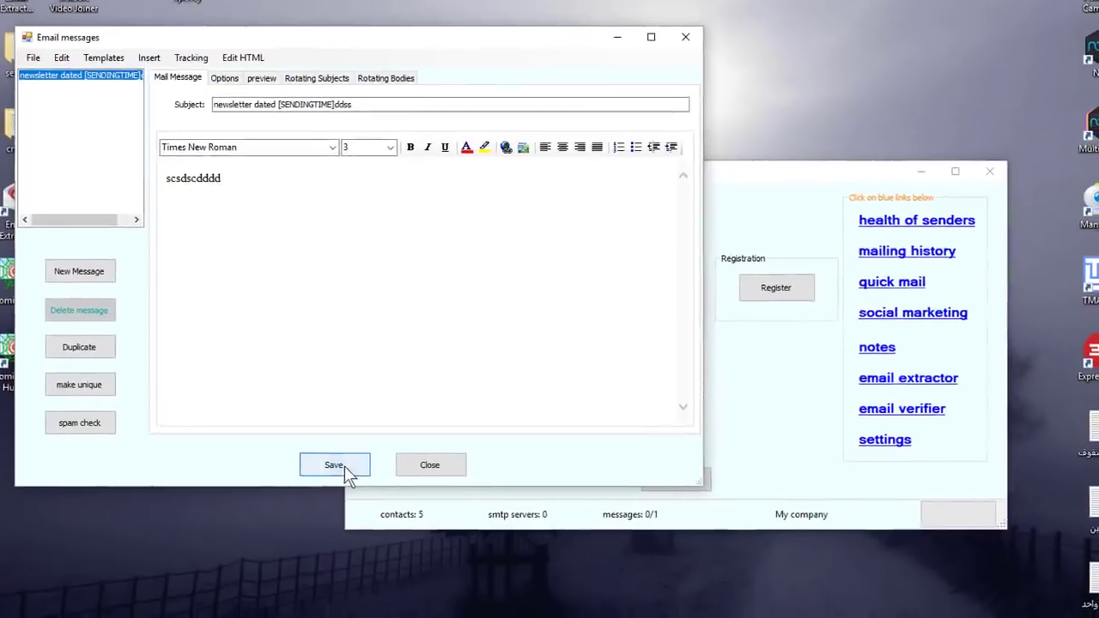
click(366, 477)
click(418, 460)
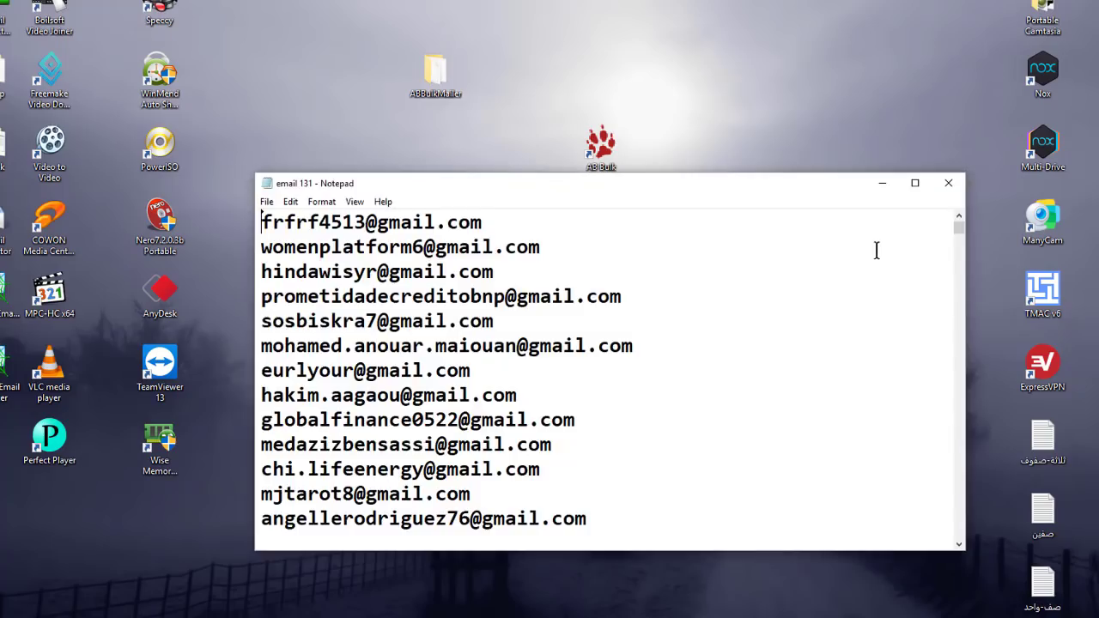
Load the HelalNet Arabic tech blog homepage from the Blogger bookmark.
mouse_move(959, 230)
mouse_down()
mouse_move(961, 239)
mouse_move(959, 221)
mouse_up()
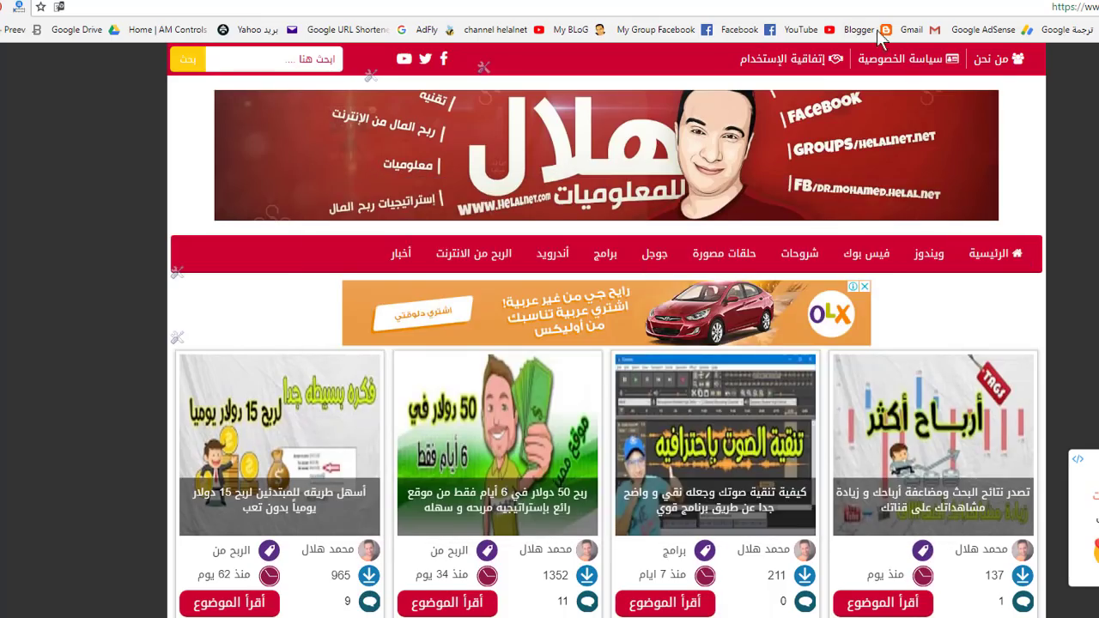
click(877, 31)
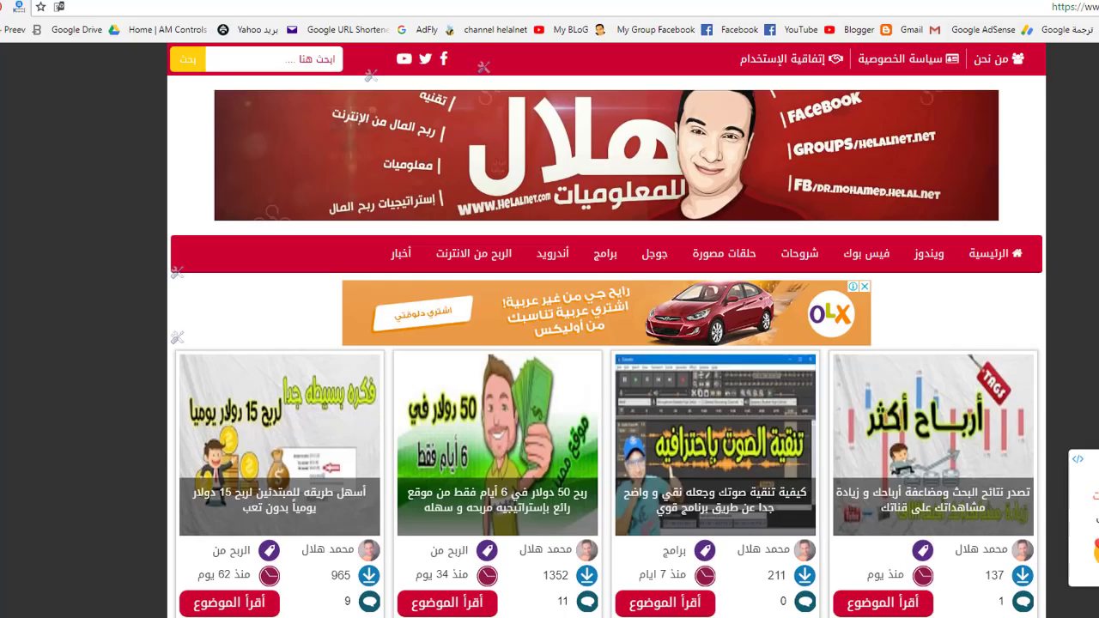